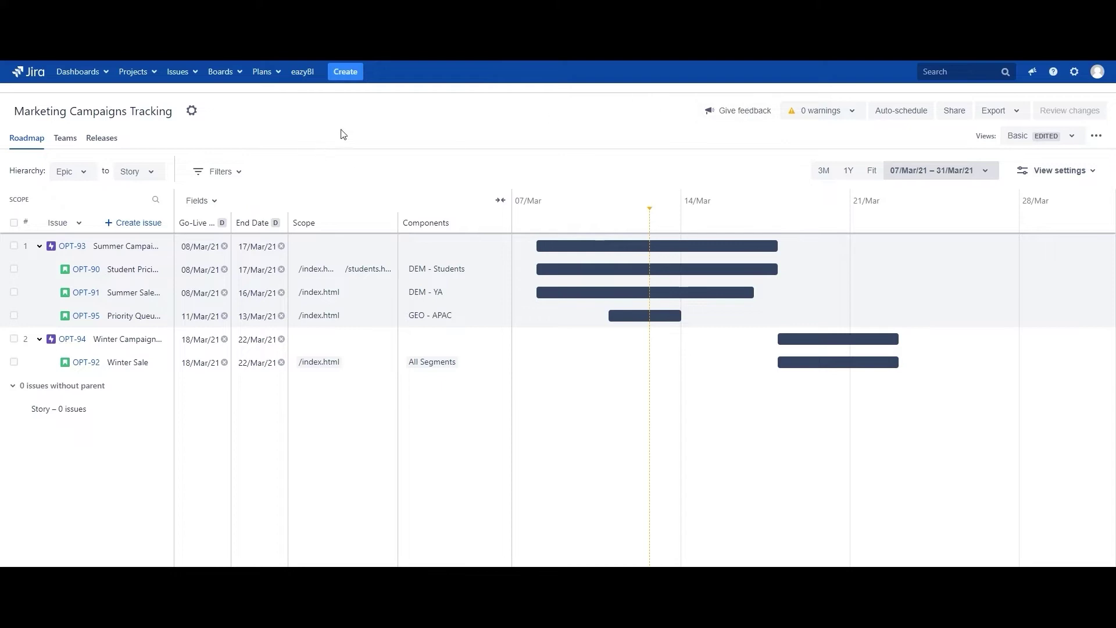
Step: Create a new story titled '20% off for Students Banner' with go-live 15/Mar/21 and end 21/Mar/21
{"action": "left_click", "coordinate": [346, 72]}
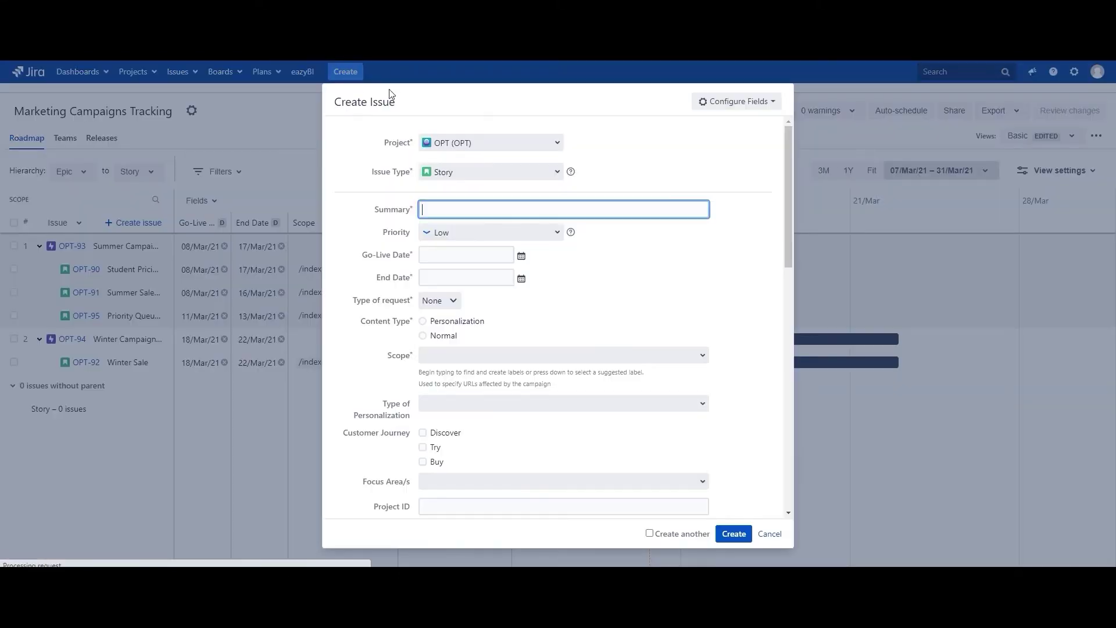
{"action": "type", "text": "20% off for Students Banner"}
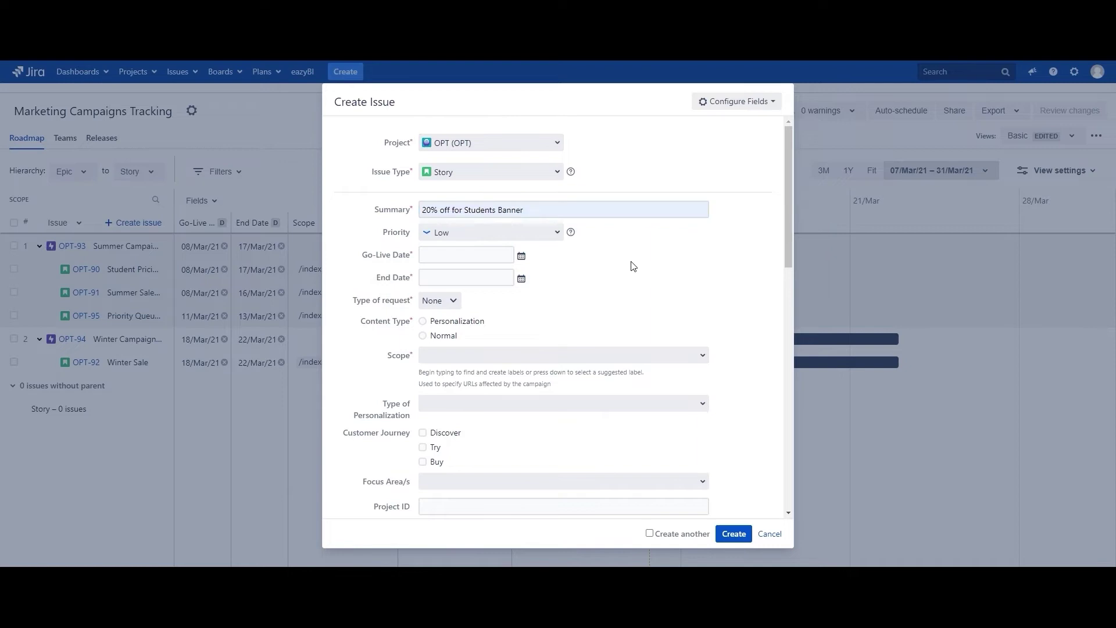
{"action": "left_click", "coordinate": [520, 255]}
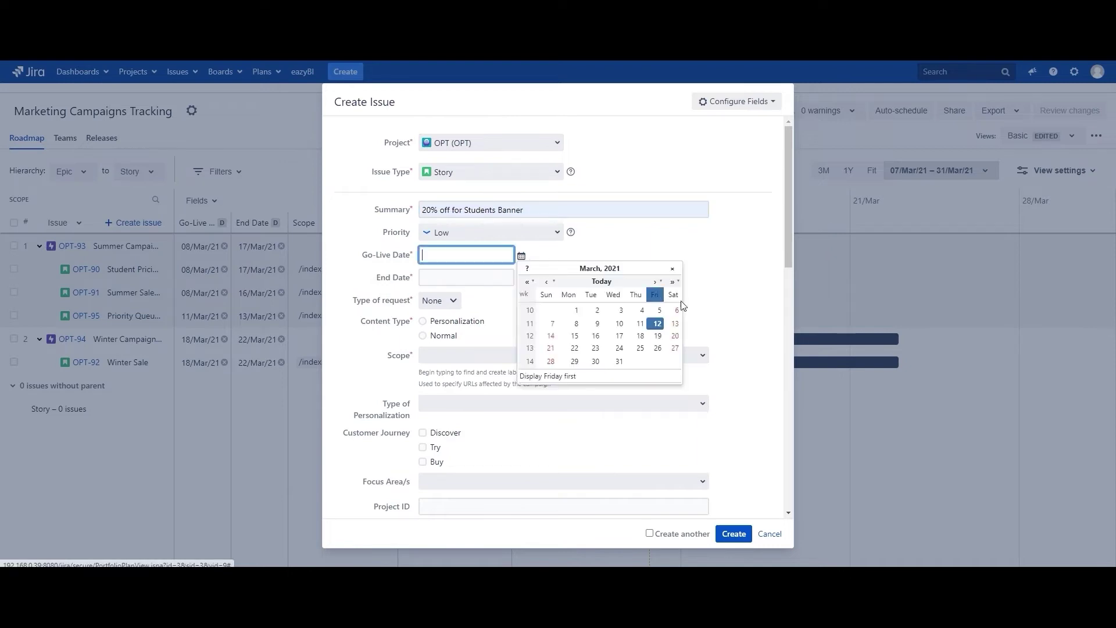
{"action": "left_click", "coordinate": [574, 337]}
{"action": "left_click", "coordinate": [520, 279]}
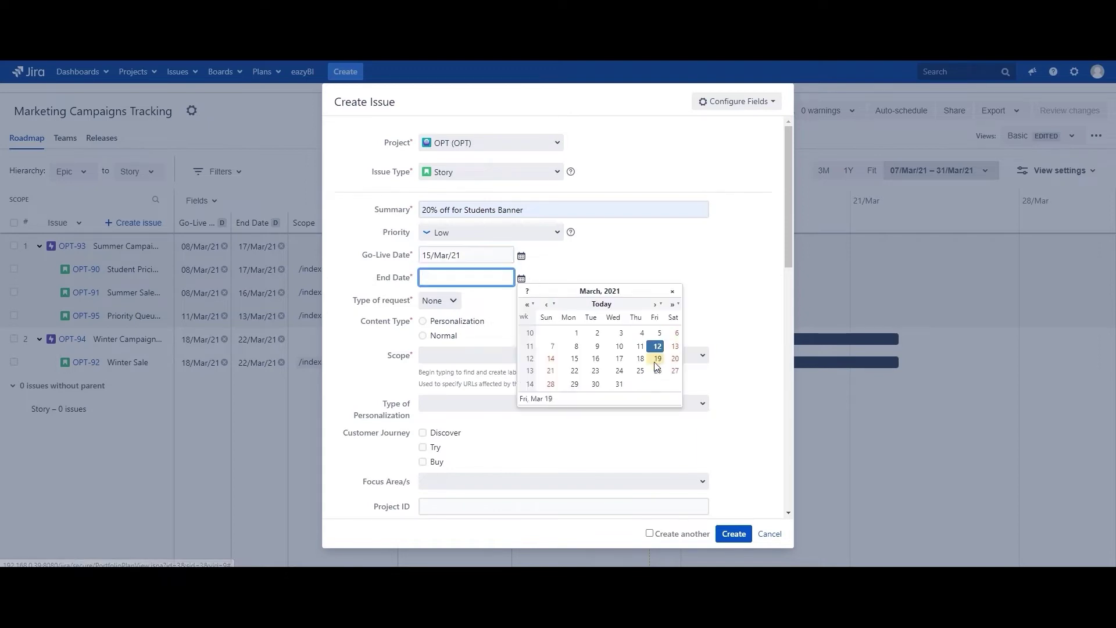
{"action": "left_click", "coordinate": [551, 371]}
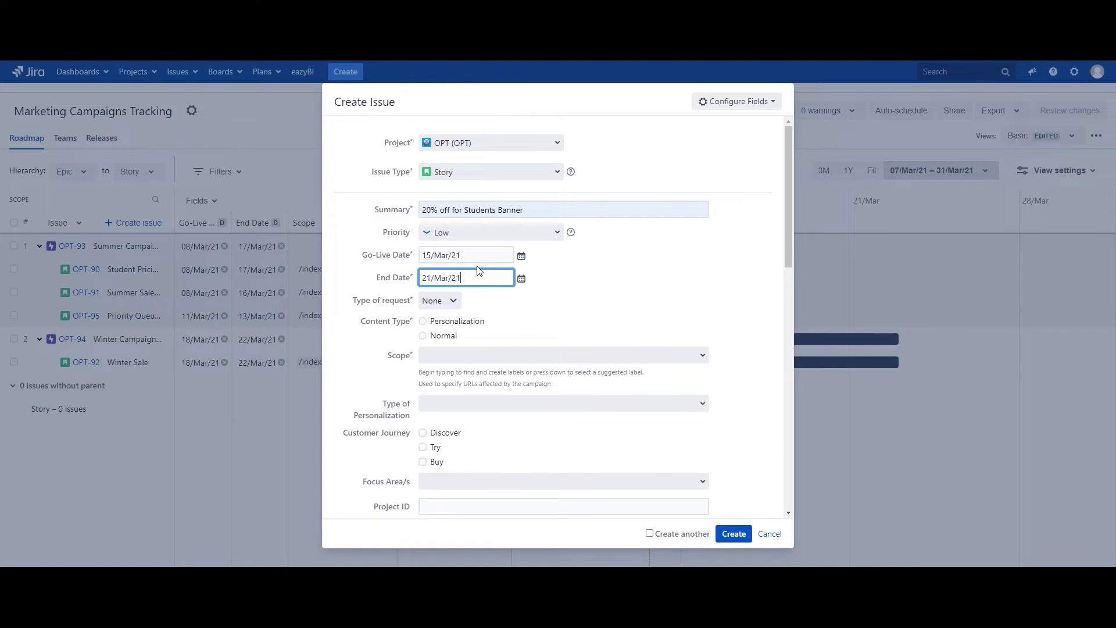
Step: Make it a Test request of content type Personalization, scoped to /index.html and /students.html
{"action": "left_click_drag", "start_coordinate": [547, 216], "coordinate": [412, 216]}
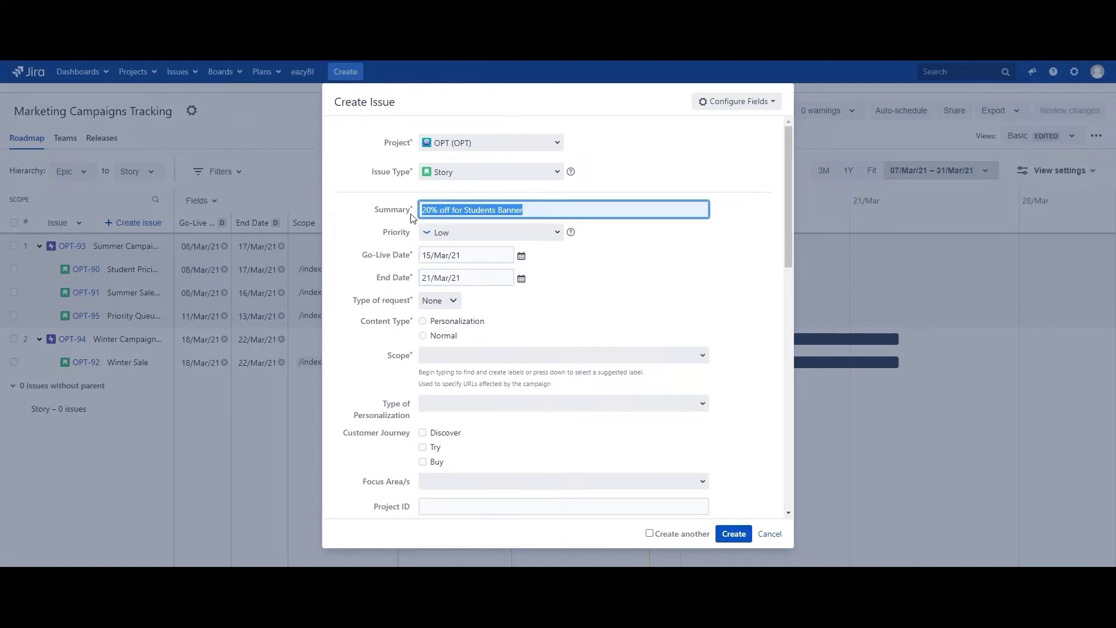
{"action": "left_click", "coordinate": [631, 262]}
{"action": "left_click", "coordinate": [468, 321]}
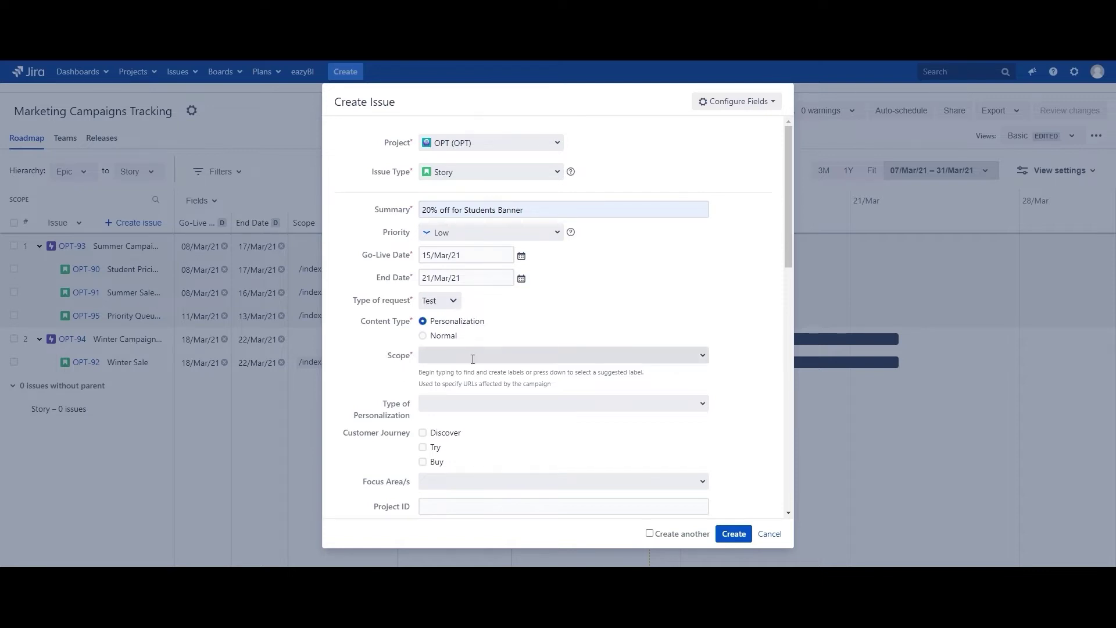
{"action": "left_click", "coordinate": [703, 358]}
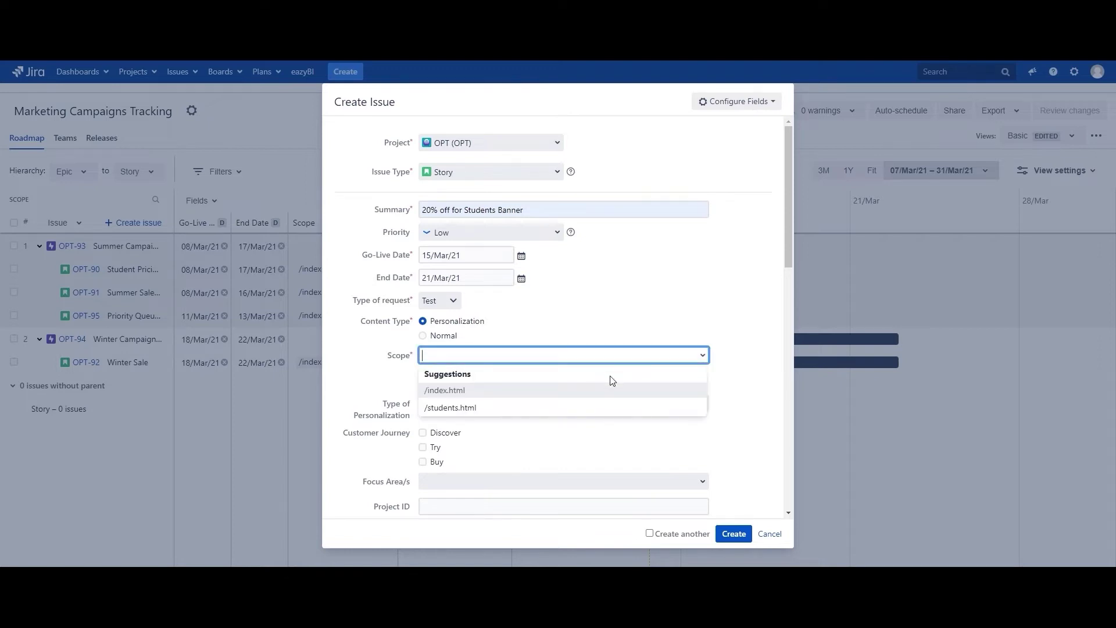
{"action": "left_click", "coordinate": [490, 393]}
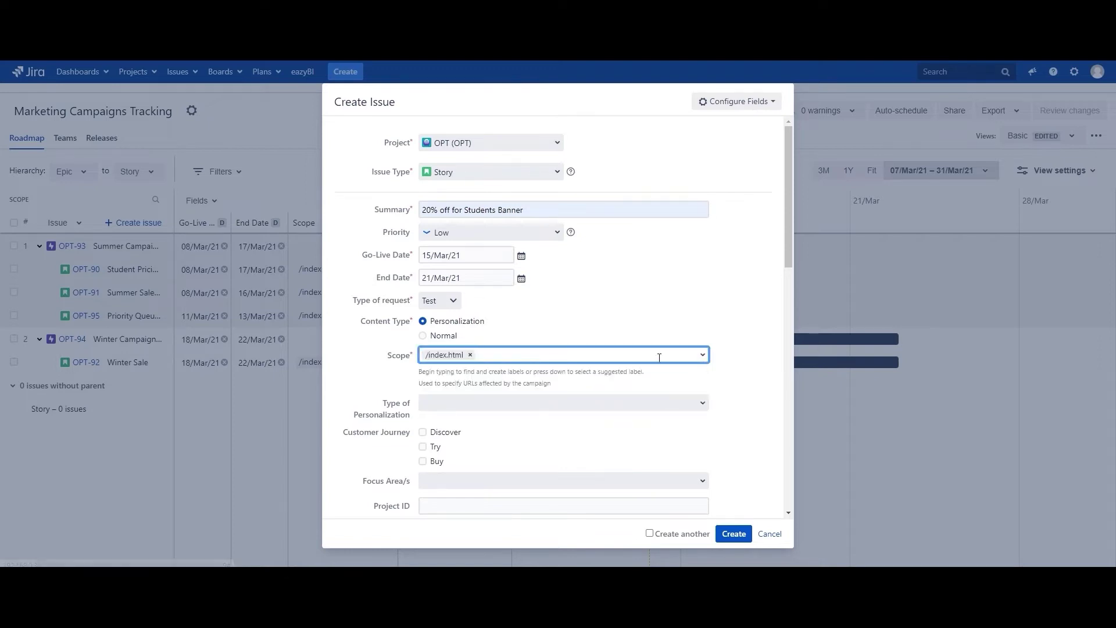
{"action": "left_click", "coordinate": [703, 356]}
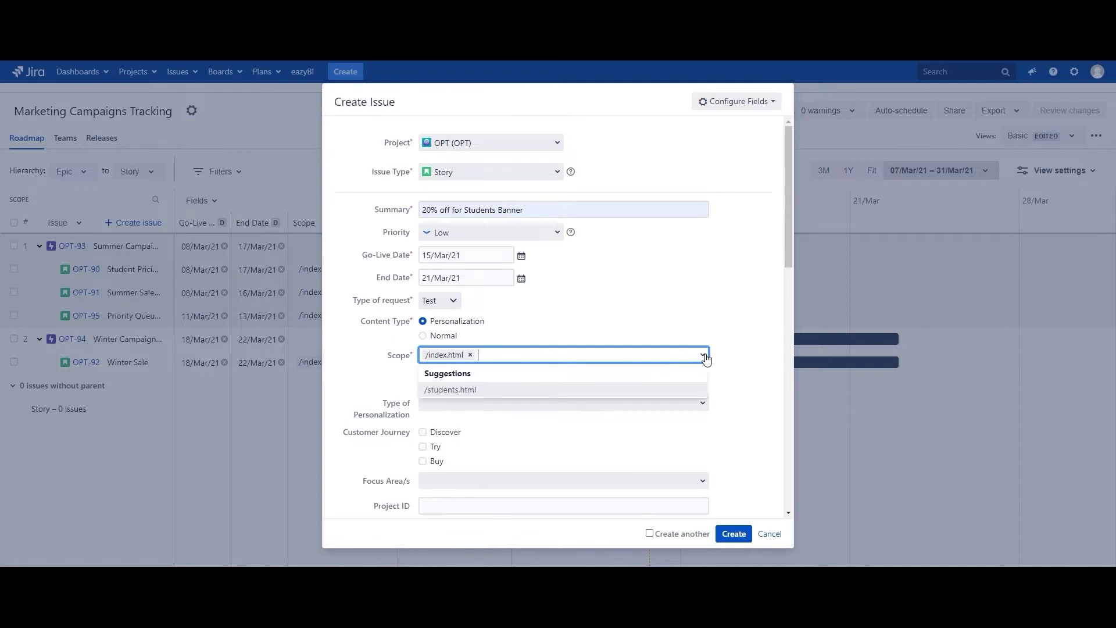
{"action": "left_click", "coordinate": [473, 391]}
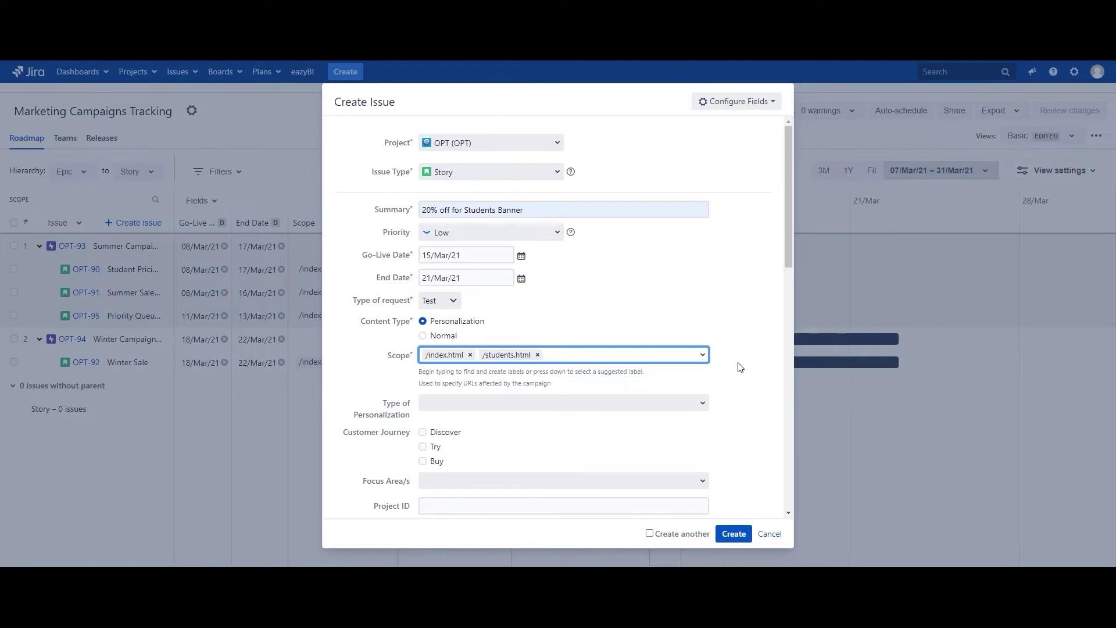
{"action": "scroll", "coordinate": [716, 314], "scroll_direction": "down", "scroll_amount": 5}
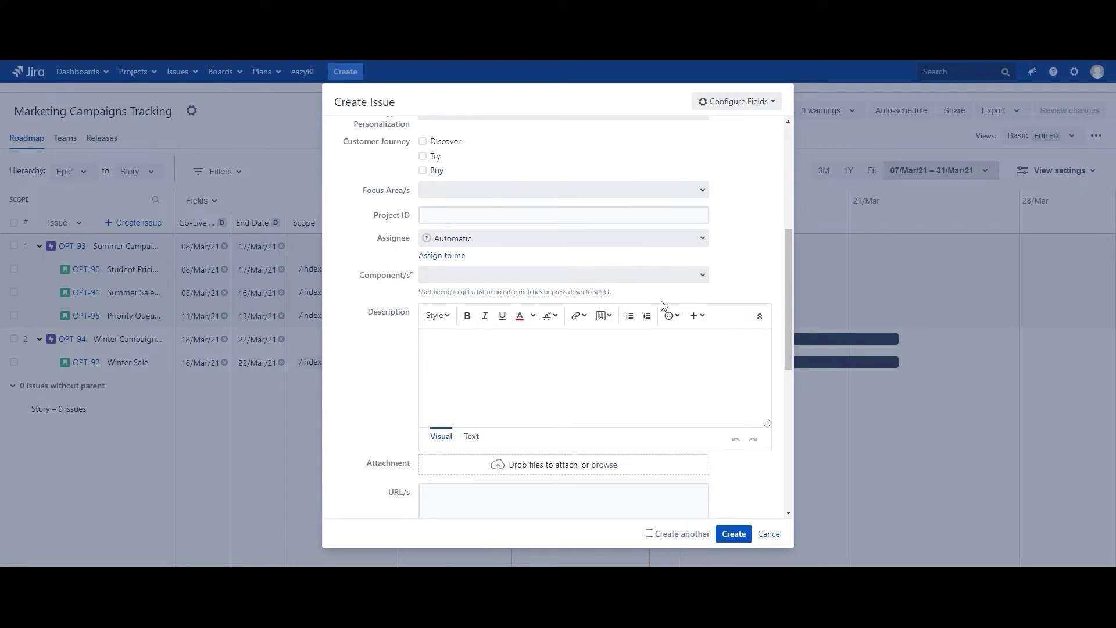
Step: Assign the DEM - Students component and review the resulting conflict warning naming OPT-92 and OPT-90
{"action": "left_click", "coordinate": [705, 278]}
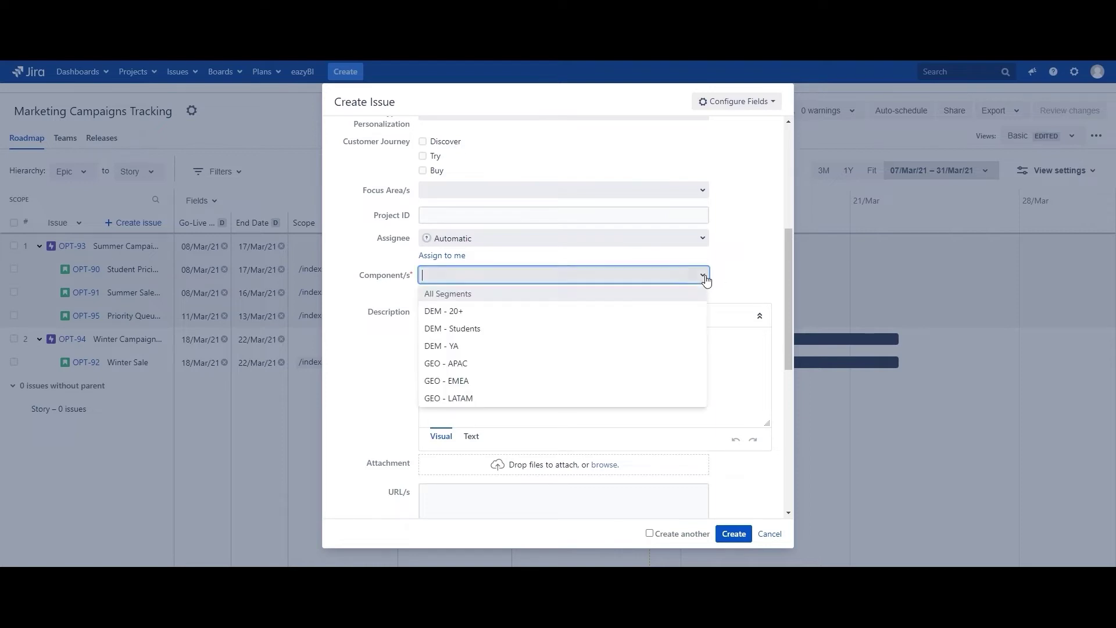
{"action": "left_click", "coordinate": [456, 330]}
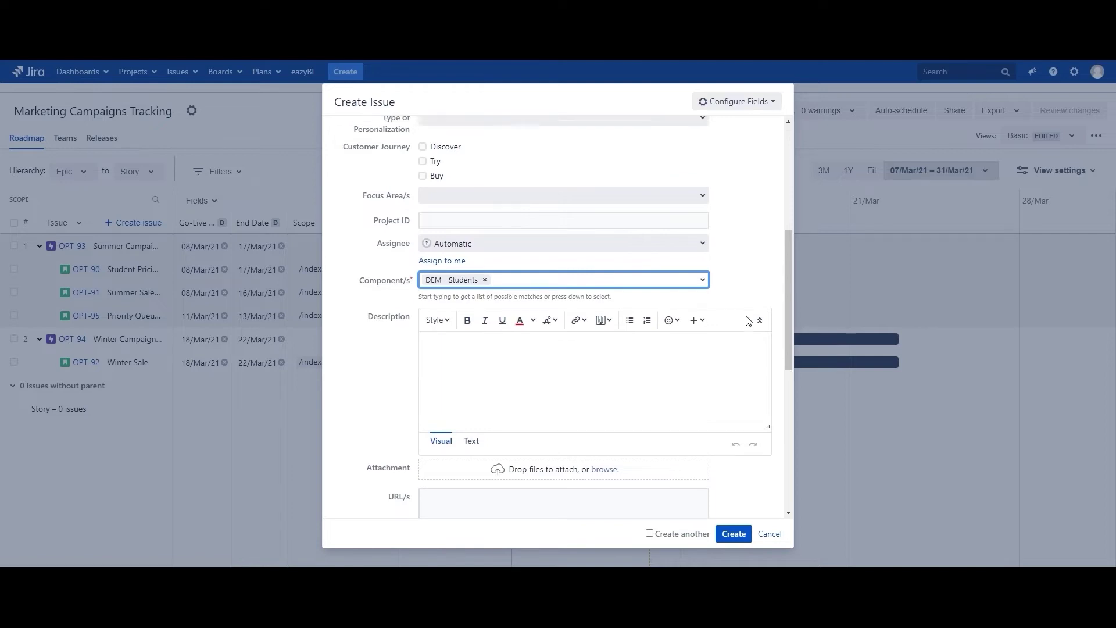
{"action": "scroll", "coordinate": [482, 288], "scroll_direction": "up", "scroll_amount": 3}
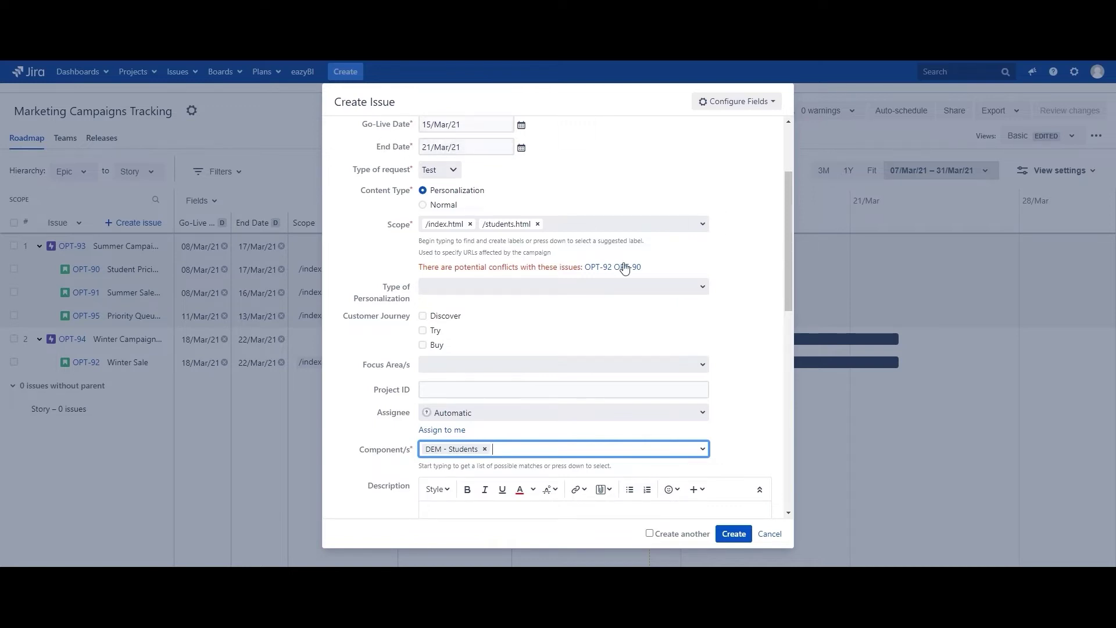
{"action": "scroll", "coordinate": [514, 375], "scroll_direction": "down", "scroll_amount": 1}
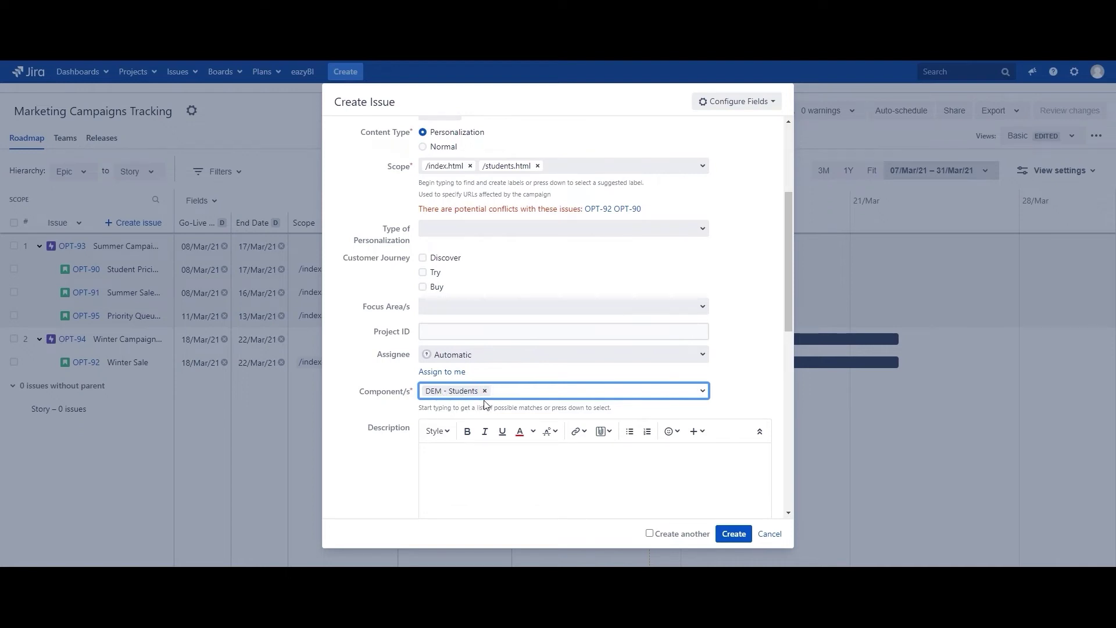
{"action": "scroll", "coordinate": [498, 399], "scroll_direction": "up", "scroll_amount": 1}
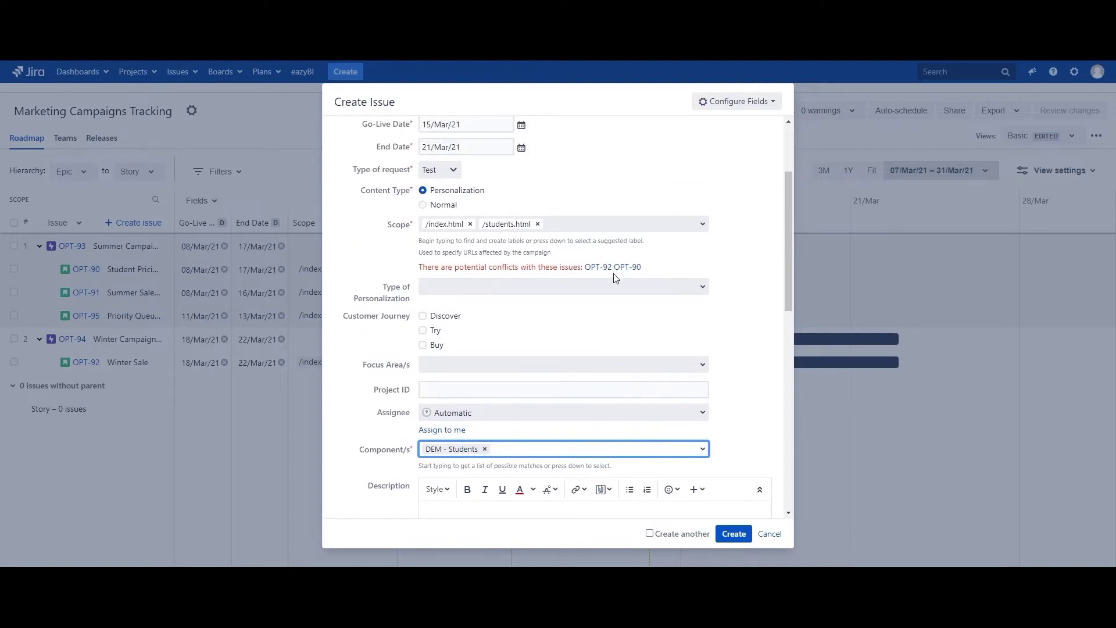
{"action": "scroll", "coordinate": [610, 273], "scroll_direction": "up", "scroll_amount": 1}
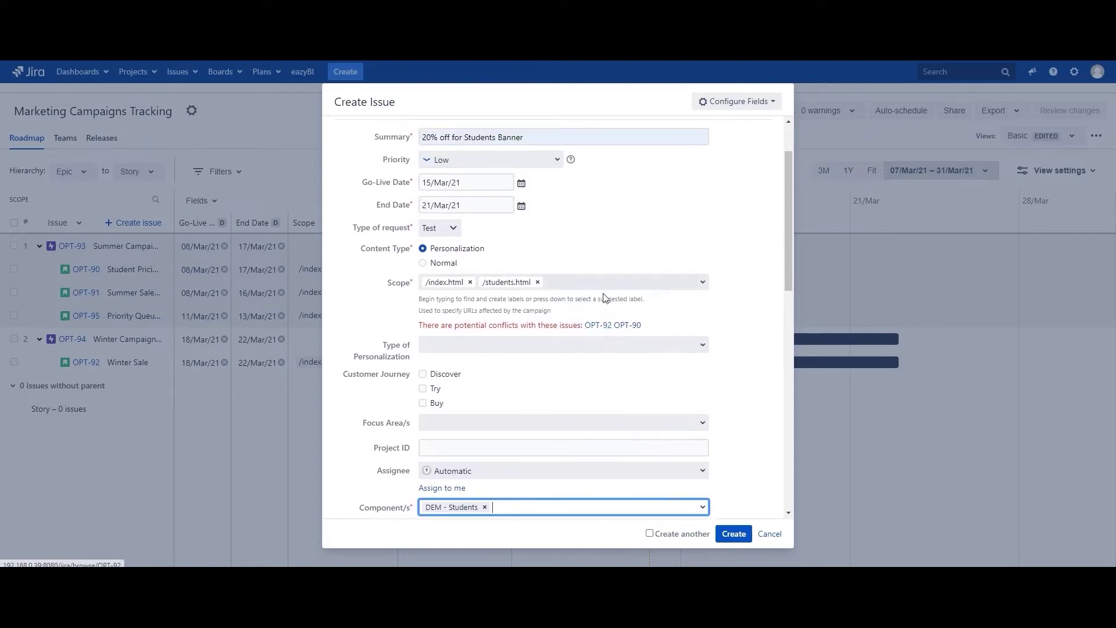
Step: Inspect the conflicting issues OPT-92 and OPT-90 cited in the potential conflict warning
{"action": "left_click", "coordinate": [605, 330]}
{"action": "left_click", "coordinate": [626, 325]}
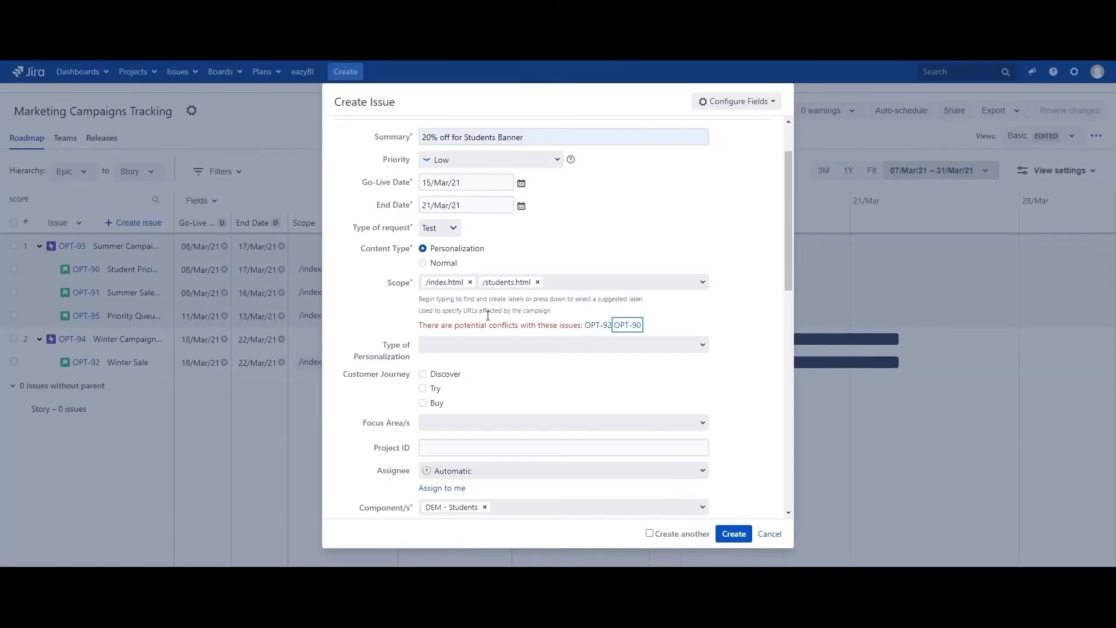
{"action": "key", "text": "Return"}
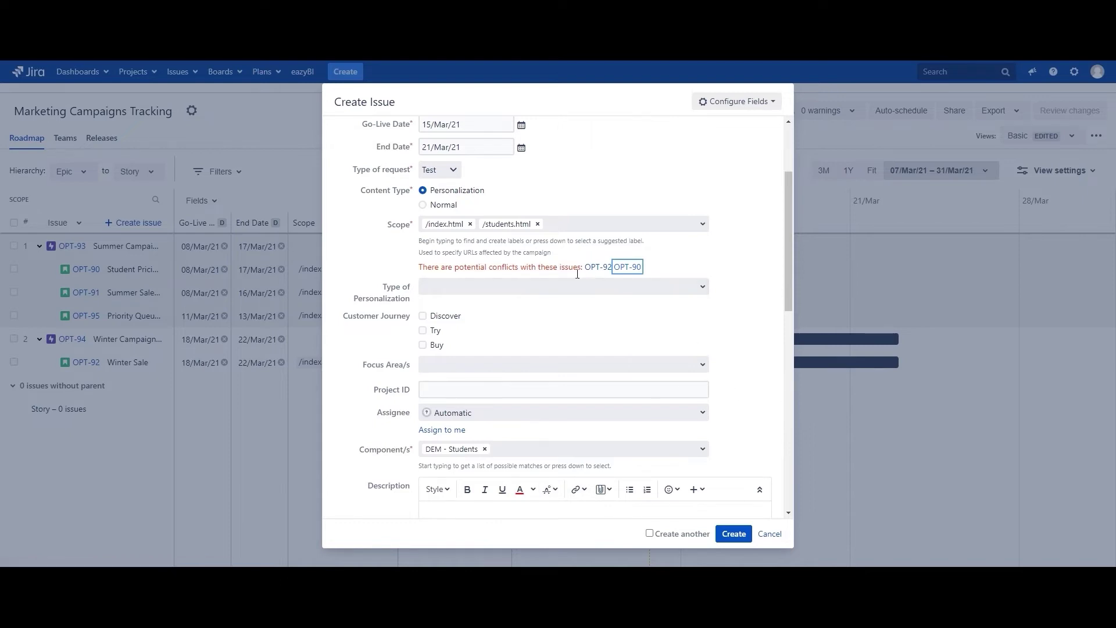
{"action": "left_click_drag", "start_coordinate": [458, 276], "coordinate": [515, 278]}
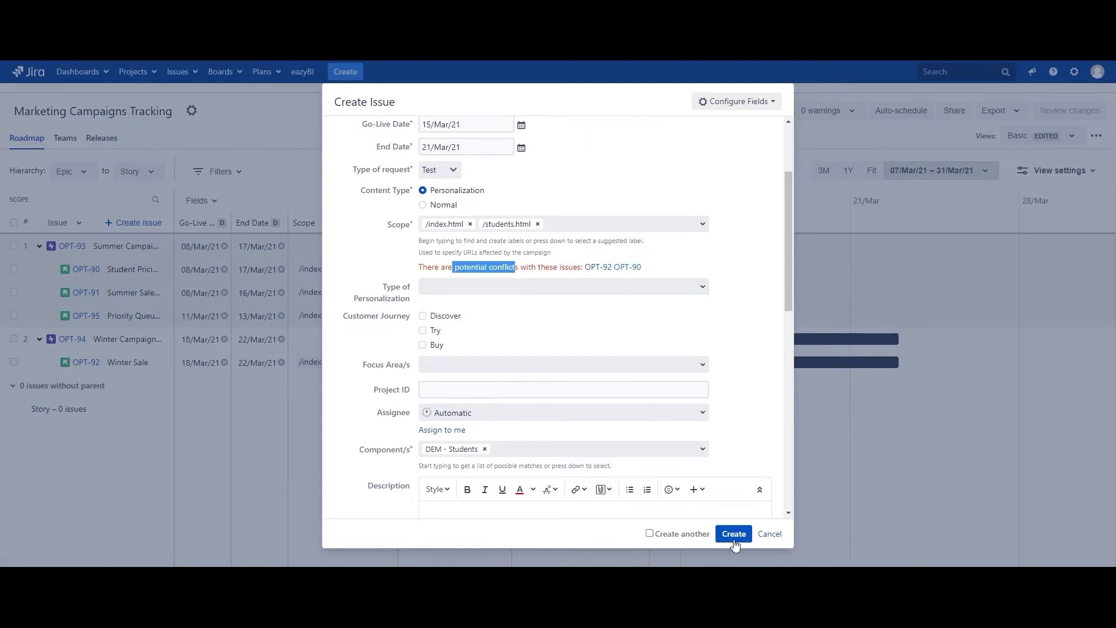
Step: Create the story and open the new OPT-98 issue from the success message
{"action": "left_click", "coordinate": [735, 541]}
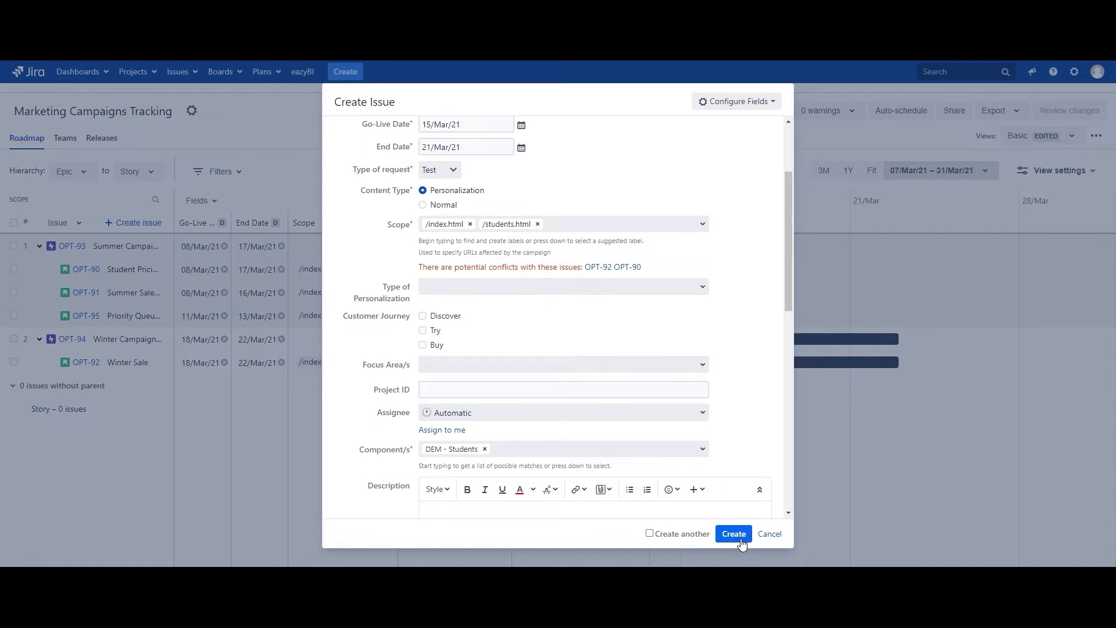
{"action": "left_click", "coordinate": [740, 542]}
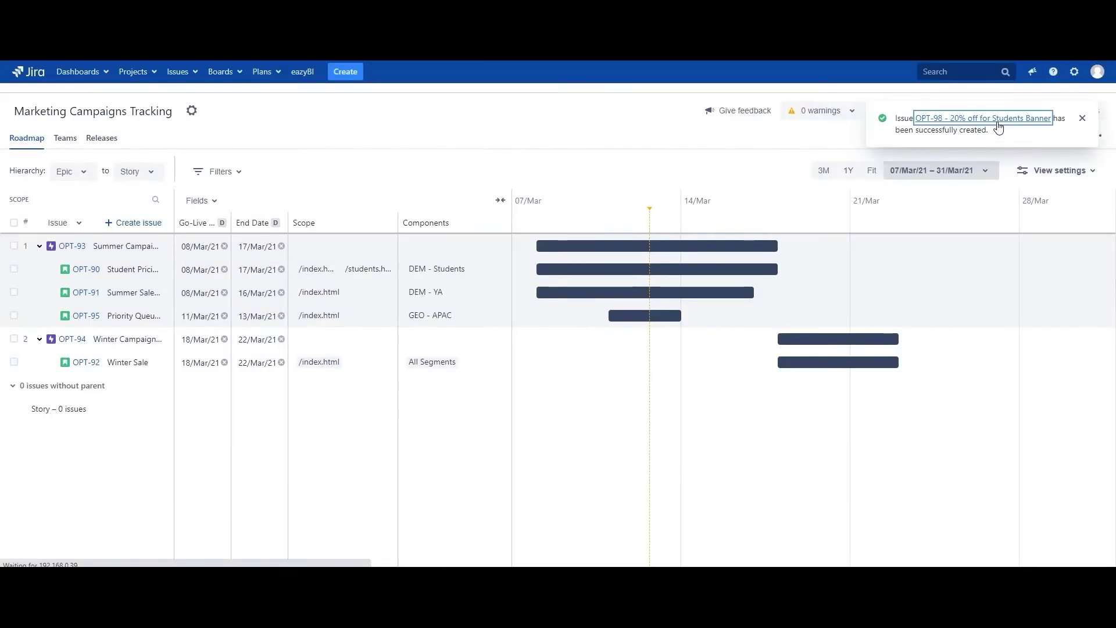
{"action": "left_click", "coordinate": [977, 118]}
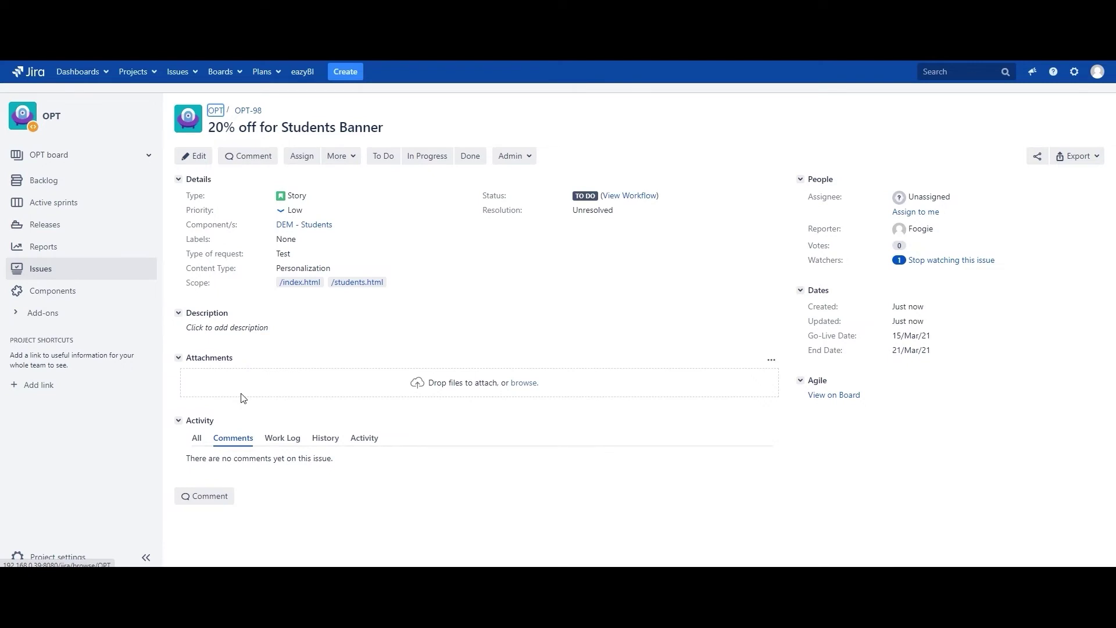
Step: Switch from the OPT-98 issue page to the Command Prompt holding python createlinks.py
{"action": "key", "text": "alt+Tab"}
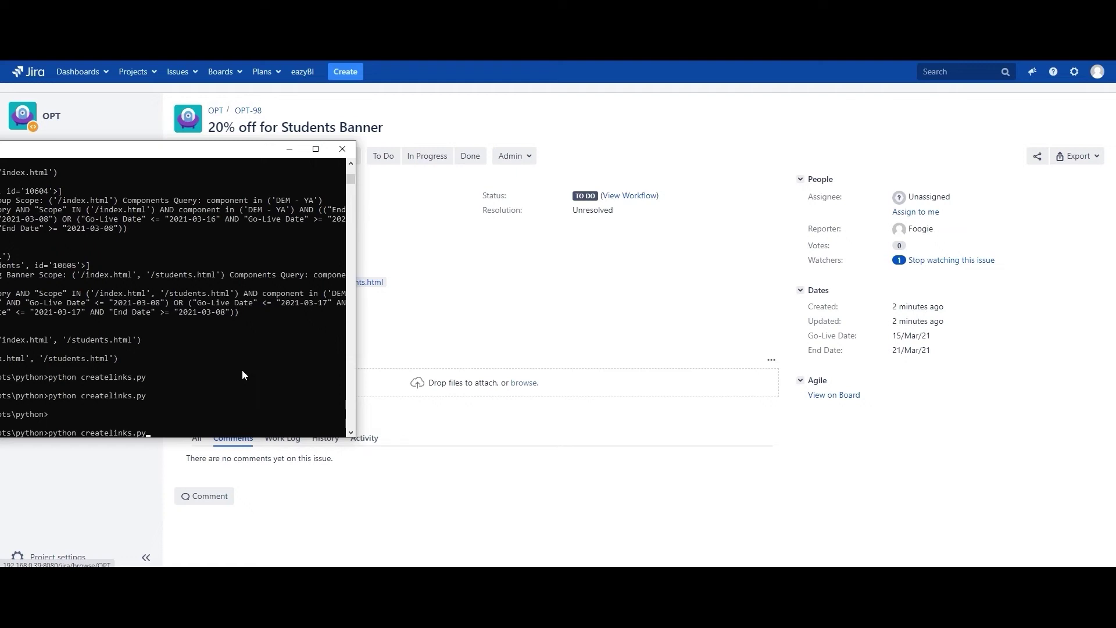
Step: Run createlinks.py and reload OPT-98, which now blocks OPT-92 and is blocked by OPT-90
{"action": "key", "text": "Return"}
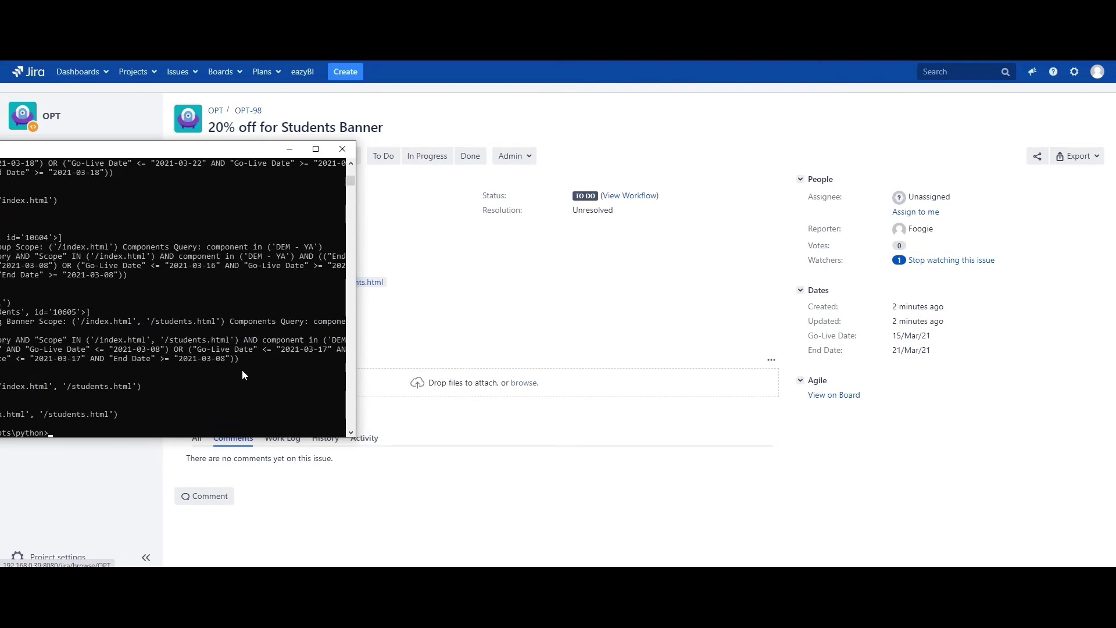
{"action": "left_click", "coordinate": [439, 332]}
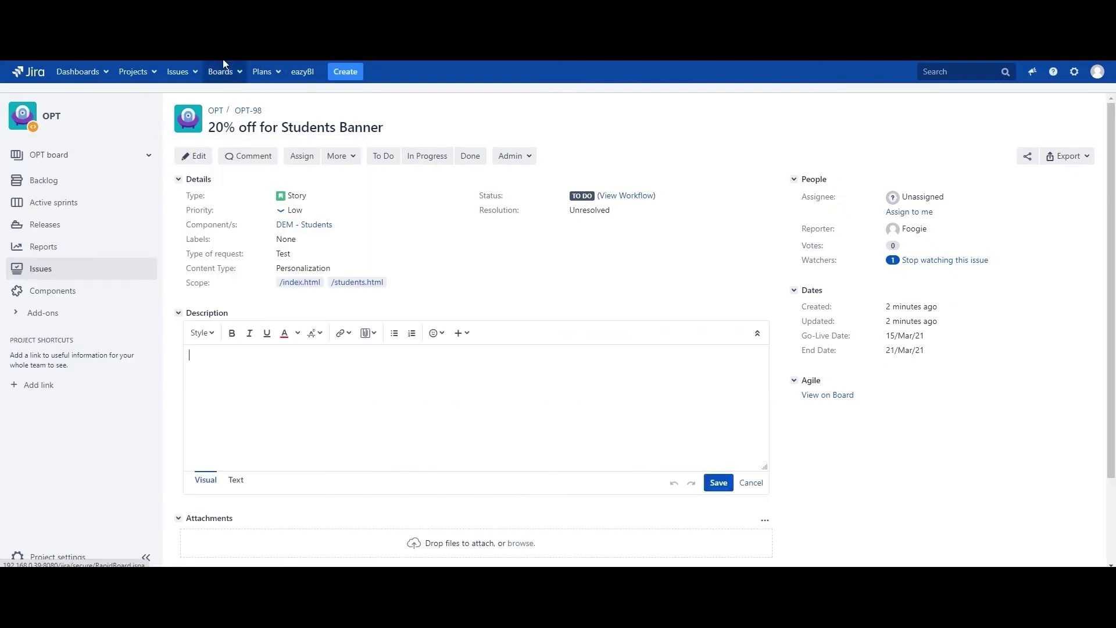
{"action": "key", "text": "F5"}
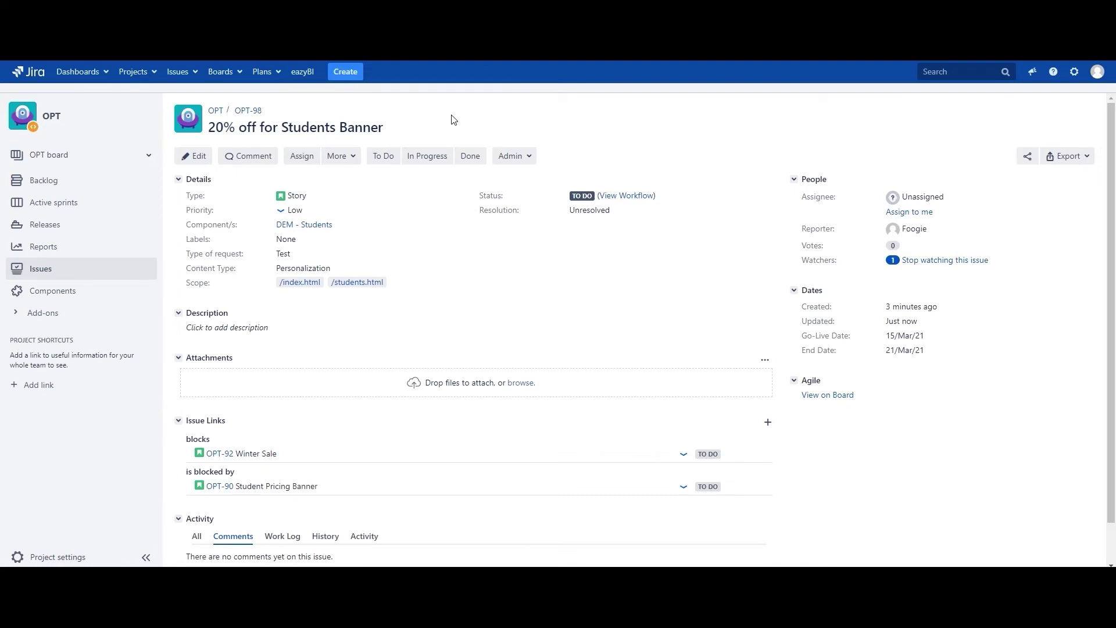
{"action": "left_click", "coordinate": [262, 71]}
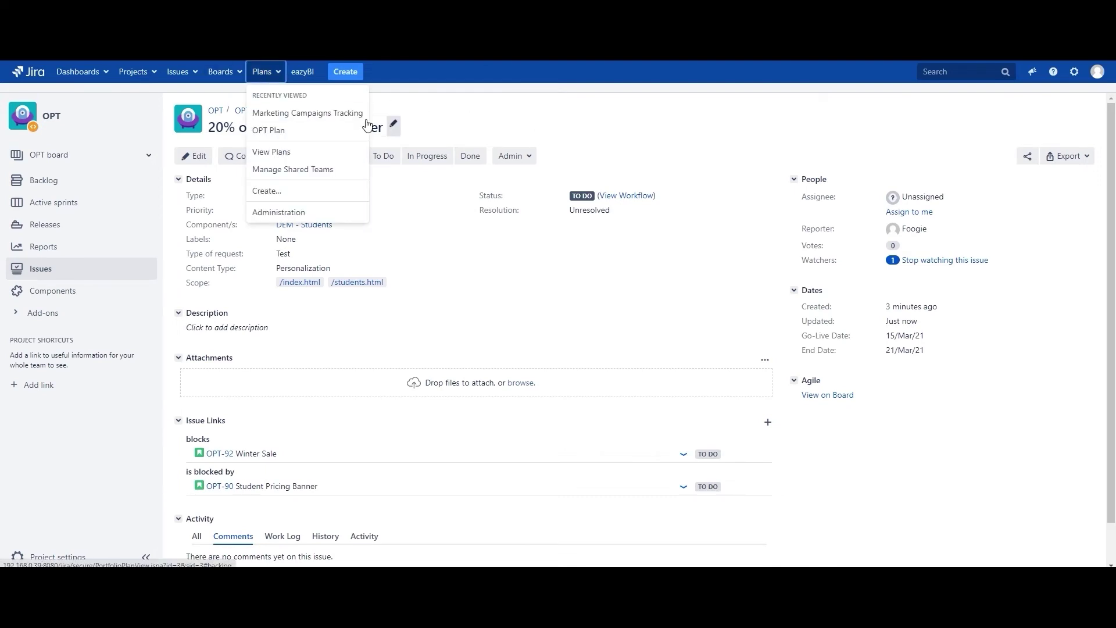
Step: Open the Marketing Campaigns Tracking plan and drag OPT-98 under epic OPT-93 Summer Campaigns
{"action": "left_click", "coordinate": [346, 119]}
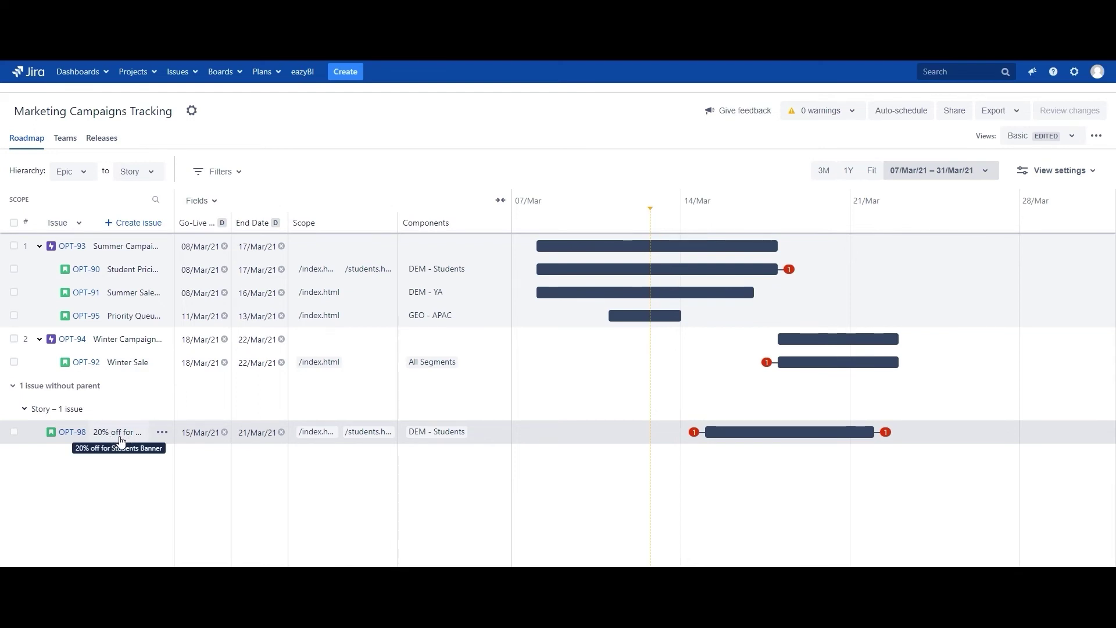
{"action": "left_click_drag", "start_coordinate": [120, 440], "coordinate": [131, 346]}
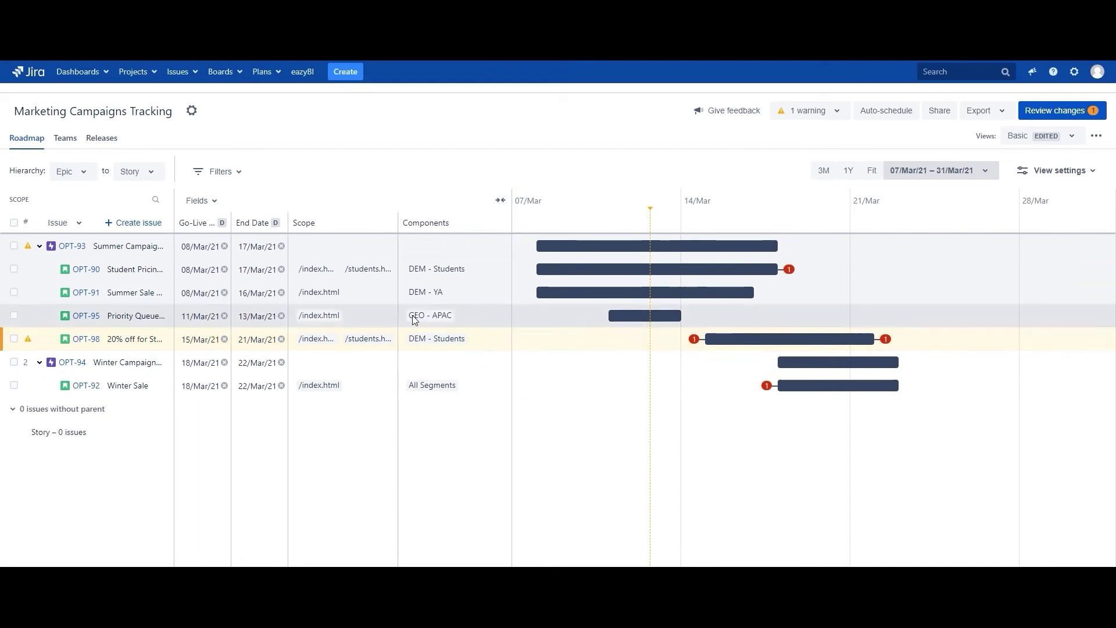
Step: Filter the roadmap to the All Segments and DEM - Students components
{"action": "left_click", "coordinate": [251, 176]}
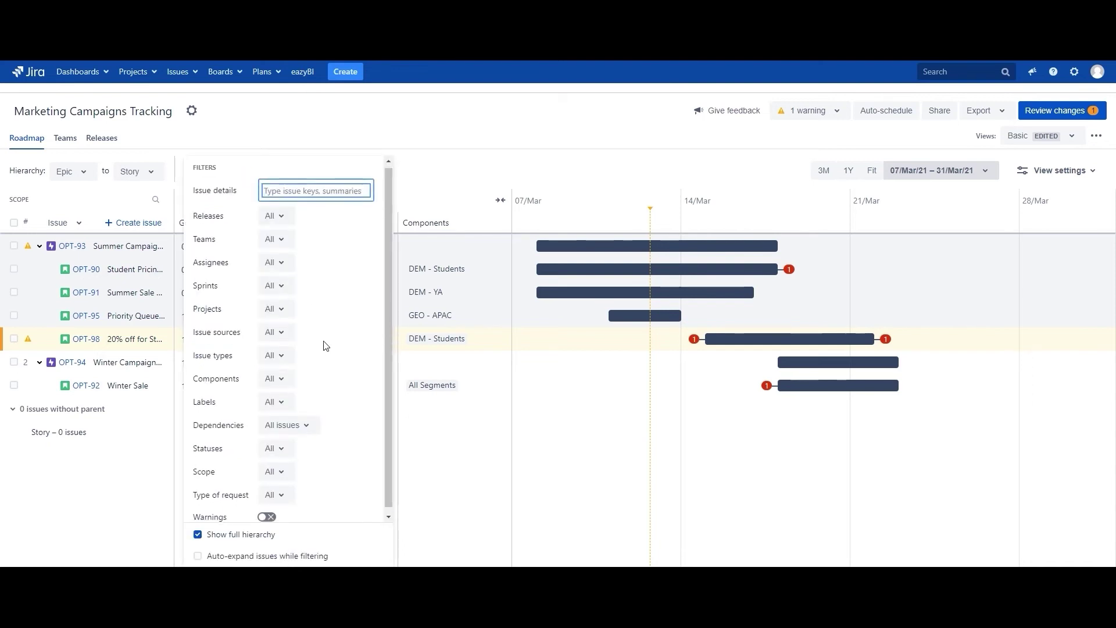
{"action": "left_click", "coordinate": [289, 381]}
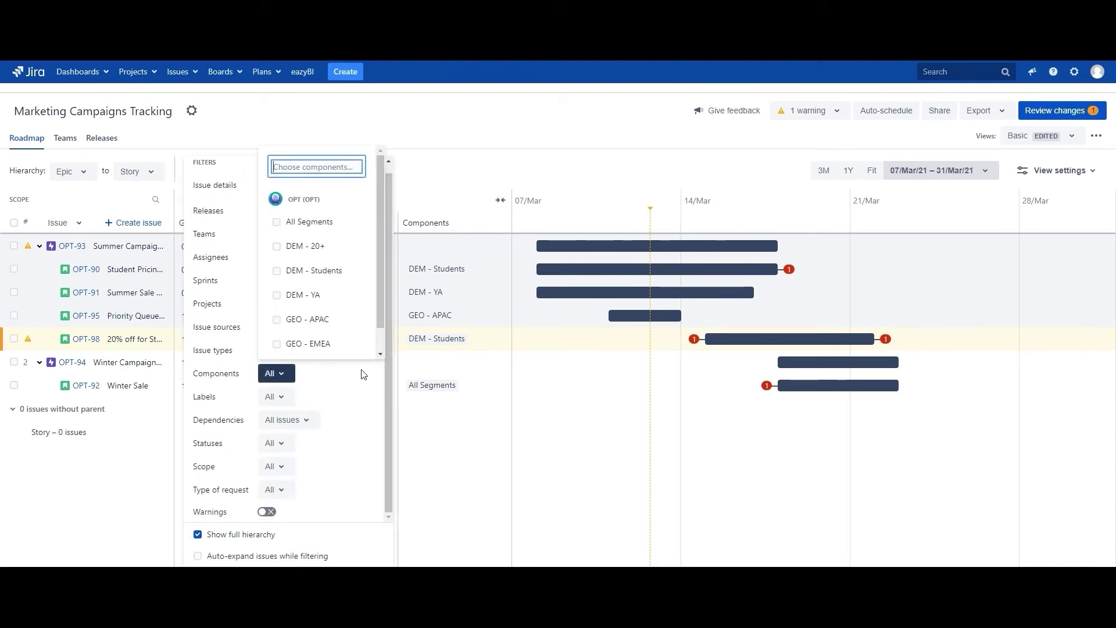
{"action": "left_click", "coordinate": [298, 222]}
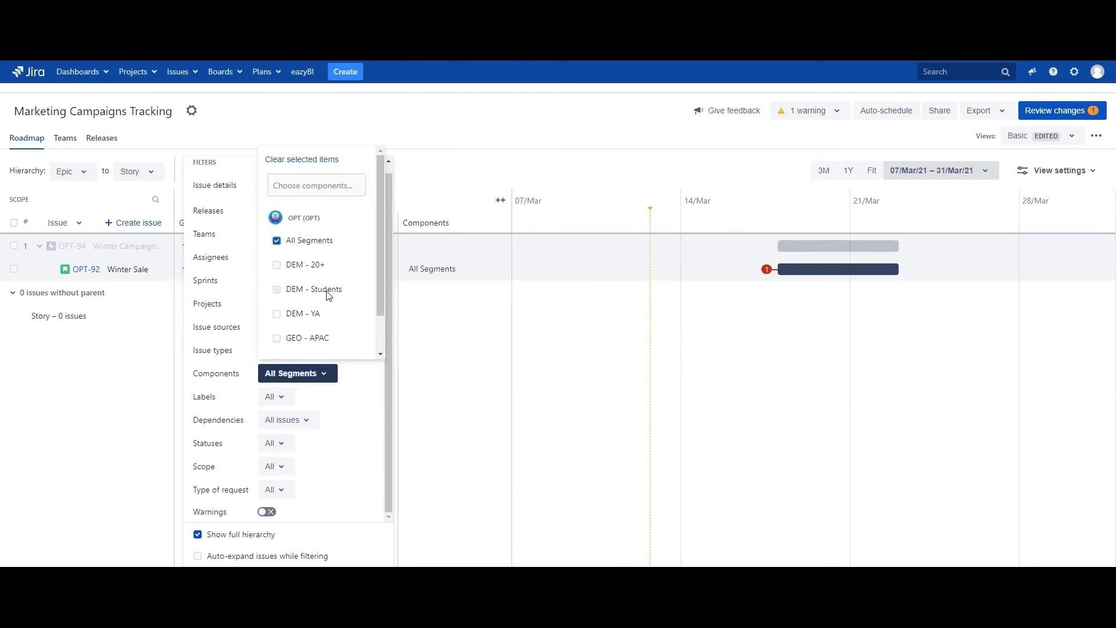
{"action": "left_click", "coordinate": [328, 293]}
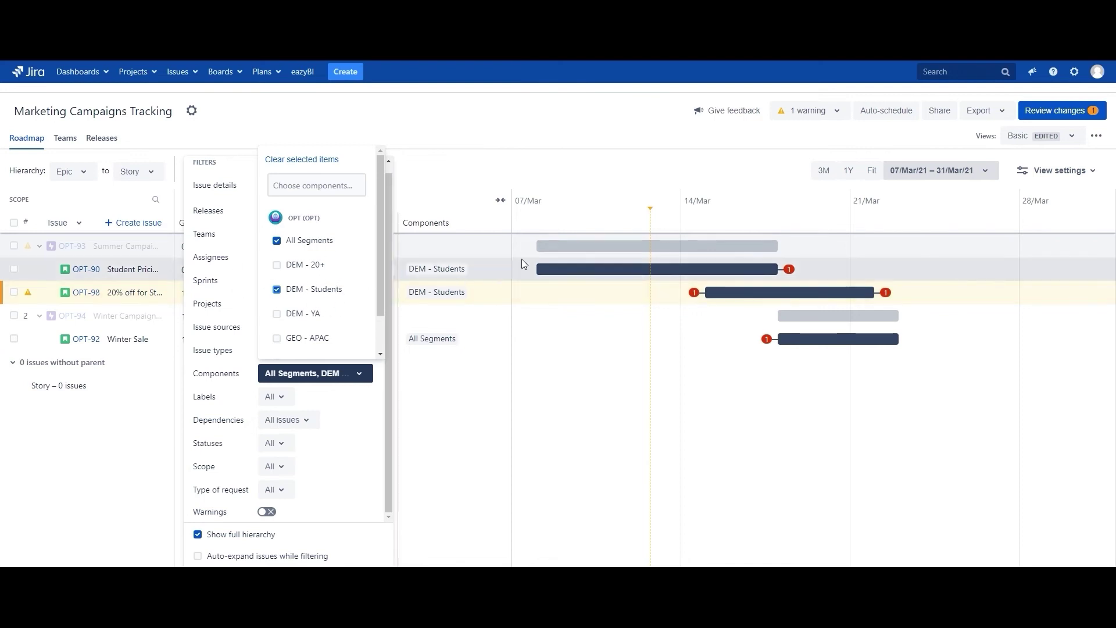
{"action": "left_click", "coordinate": [418, 248]}
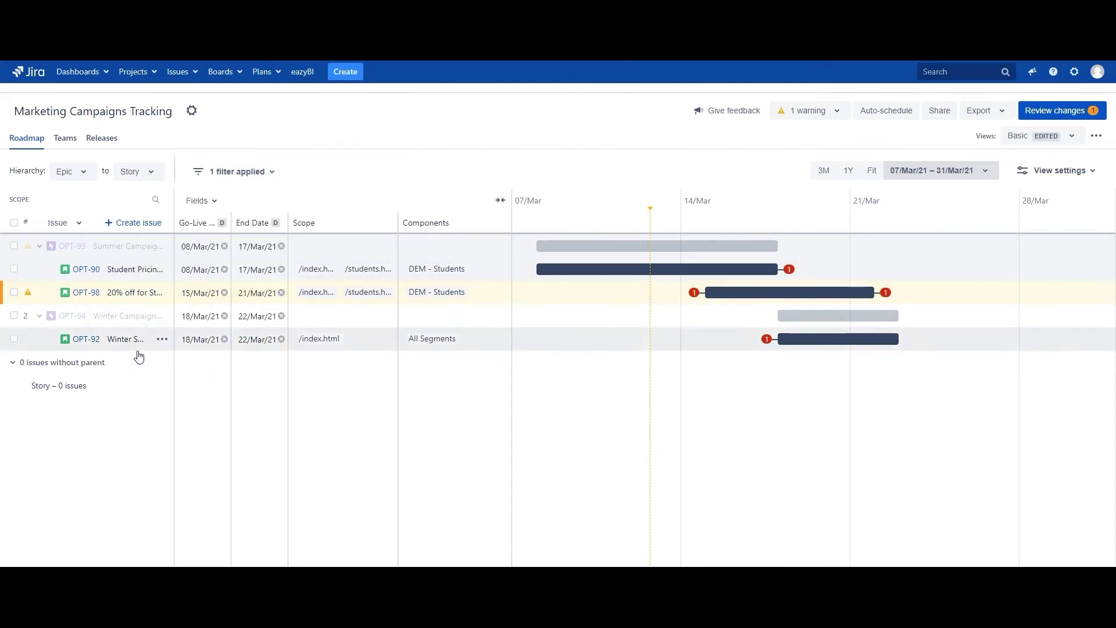
Step: Add a scope filter for /index.html and /students.html
{"action": "left_click", "coordinate": [240, 173]}
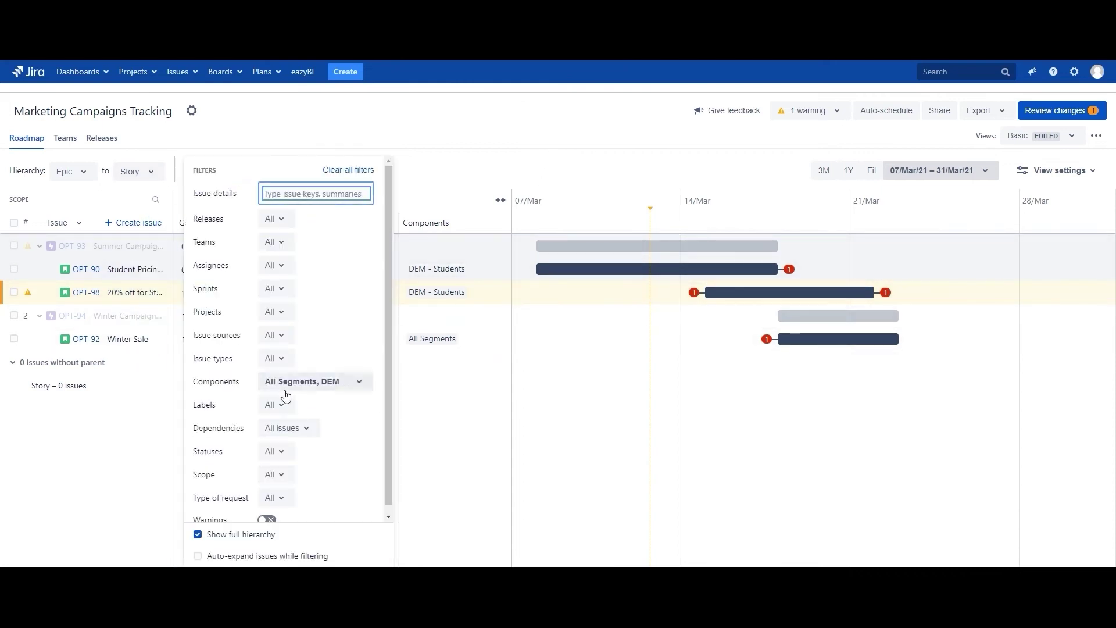
{"action": "left_click", "coordinate": [283, 471]}
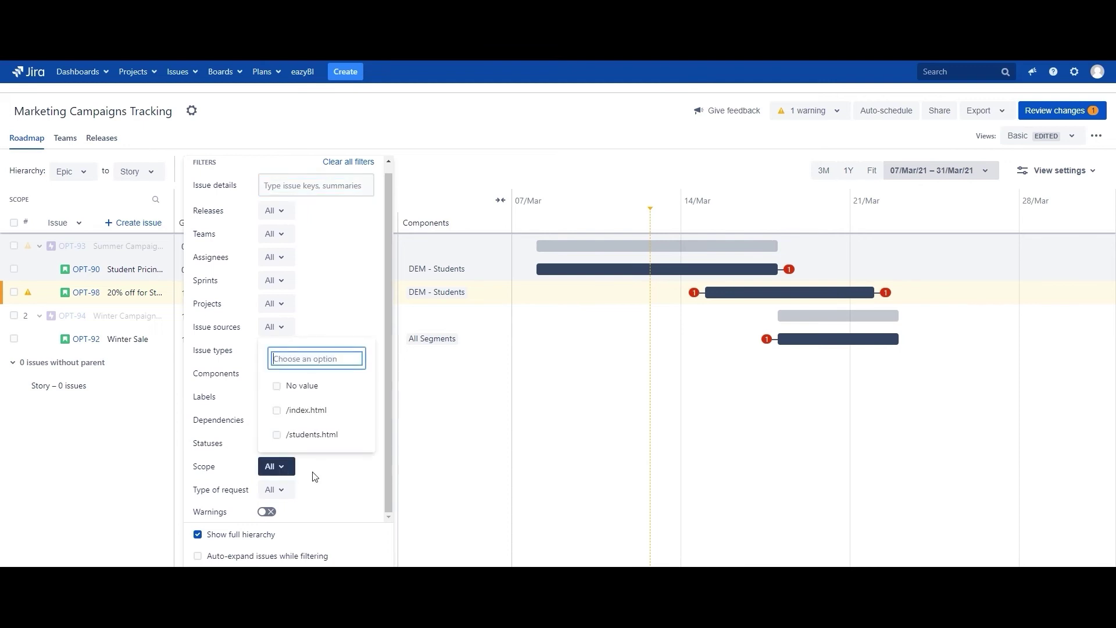
{"action": "left_click", "coordinate": [310, 415]}
{"action": "left_click", "coordinate": [317, 453]}
{"action": "left_click", "coordinate": [475, 127]}
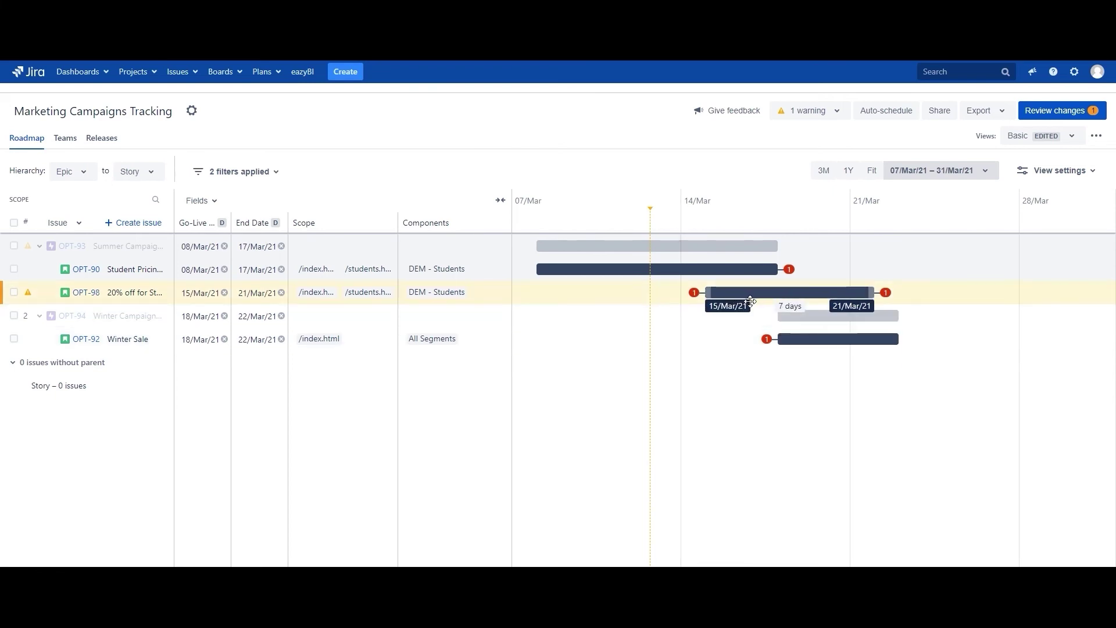
Step: Shift OPT-98 to 18–24 Mar and OPT-92 to 25–29 Mar, then clear all roadmap filters
{"action": "left_click_drag", "start_coordinate": [752, 300], "coordinate": [821, 299]}
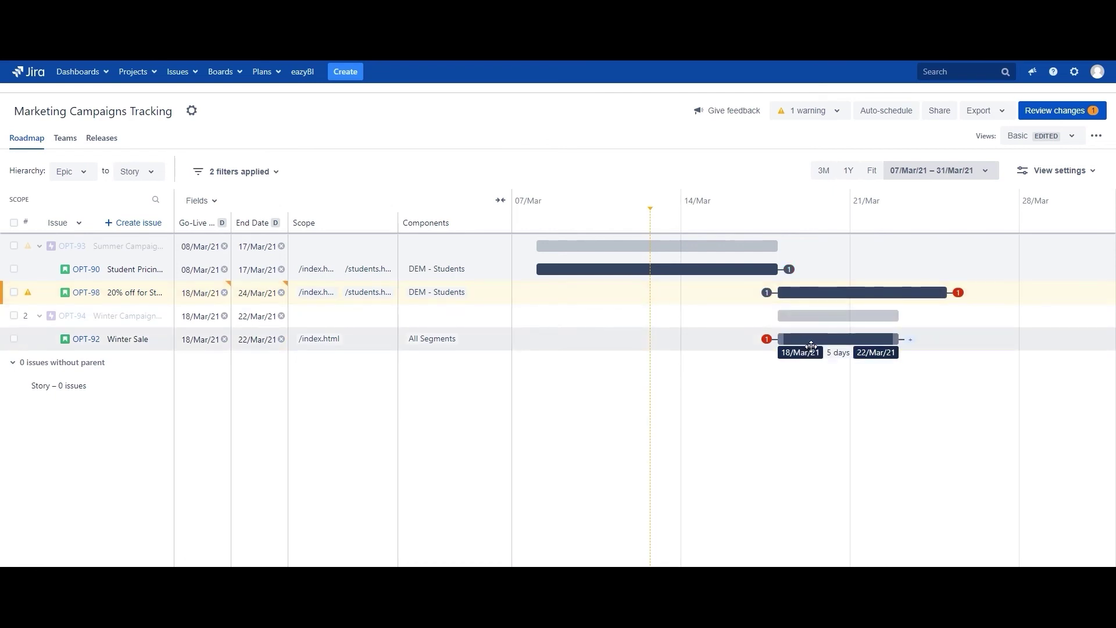
{"action": "left_click_drag", "start_coordinate": [814, 345], "coordinate": [1007, 346]}
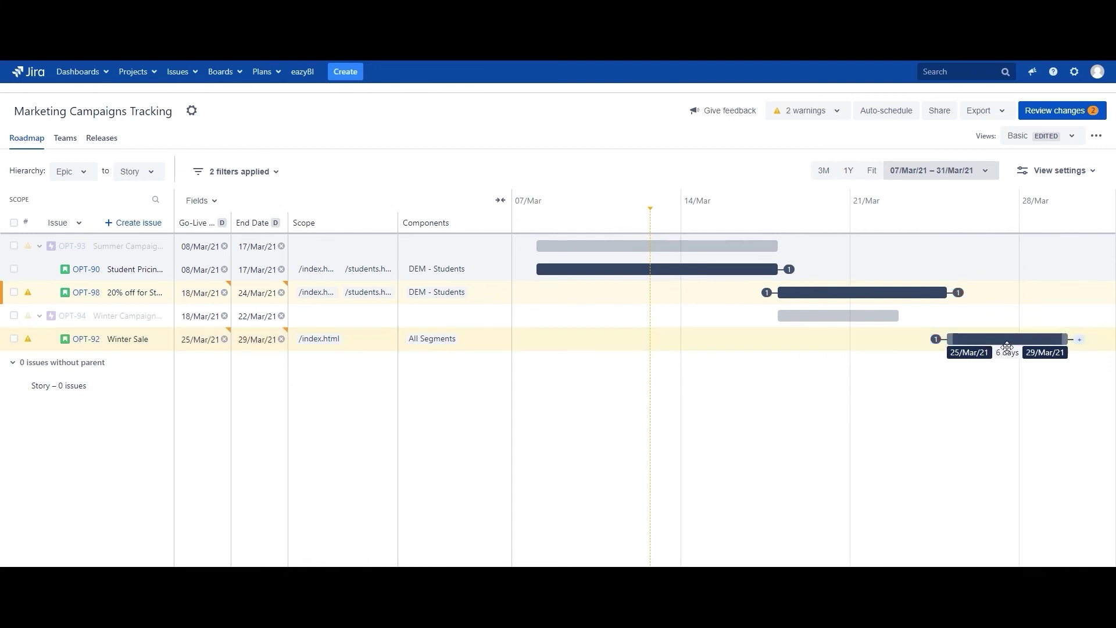
{"action": "left_click", "coordinate": [272, 173]}
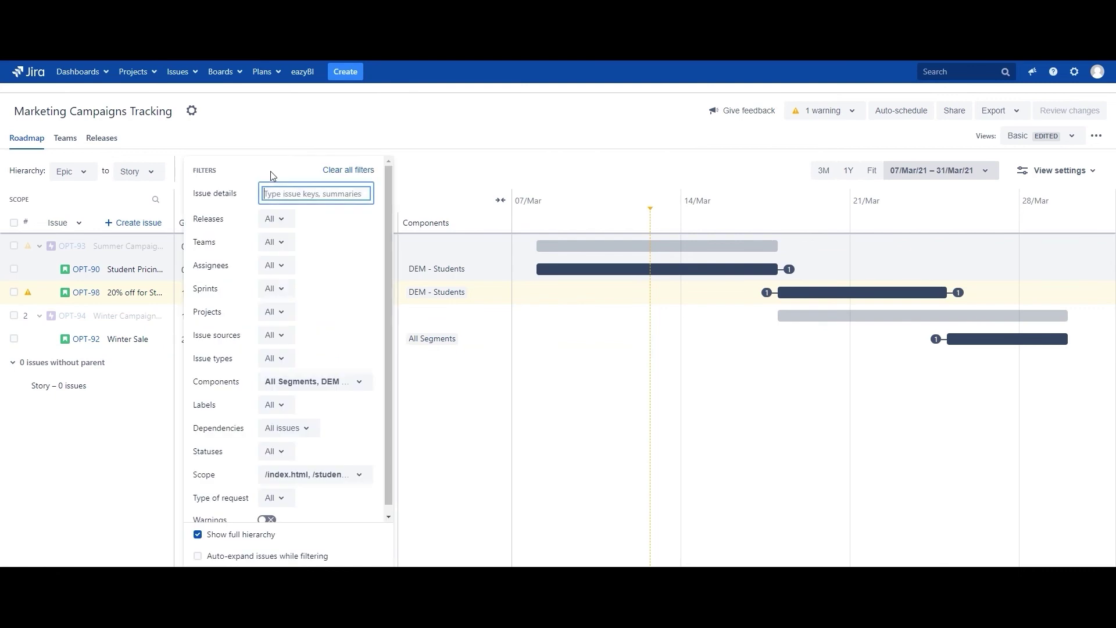
{"action": "left_click", "coordinate": [360, 172]}
{"action": "left_click", "coordinate": [583, 160]}
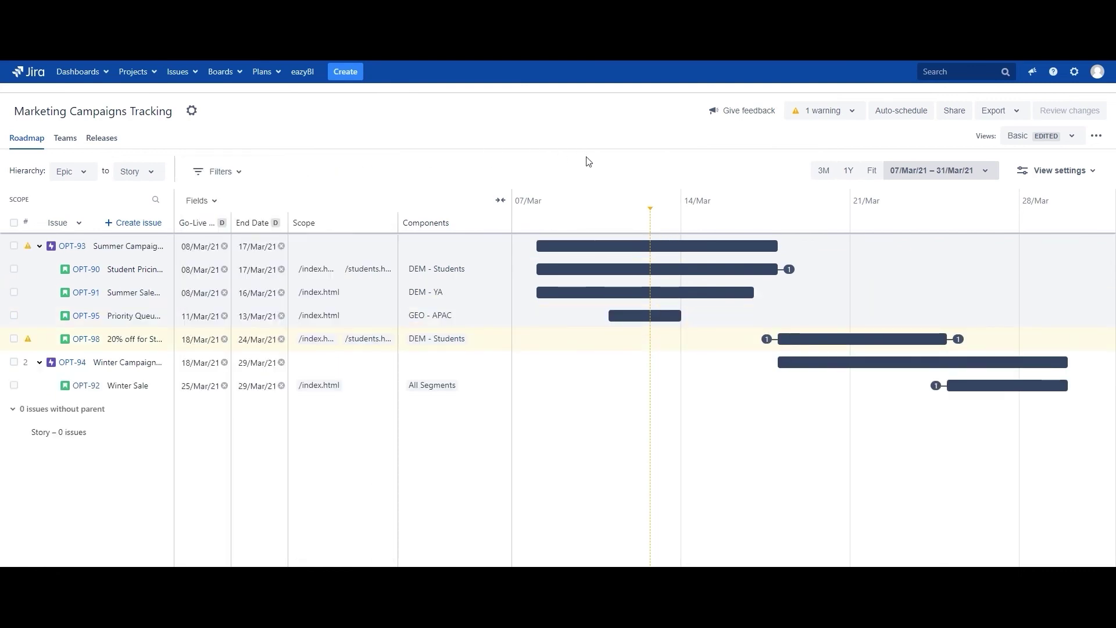